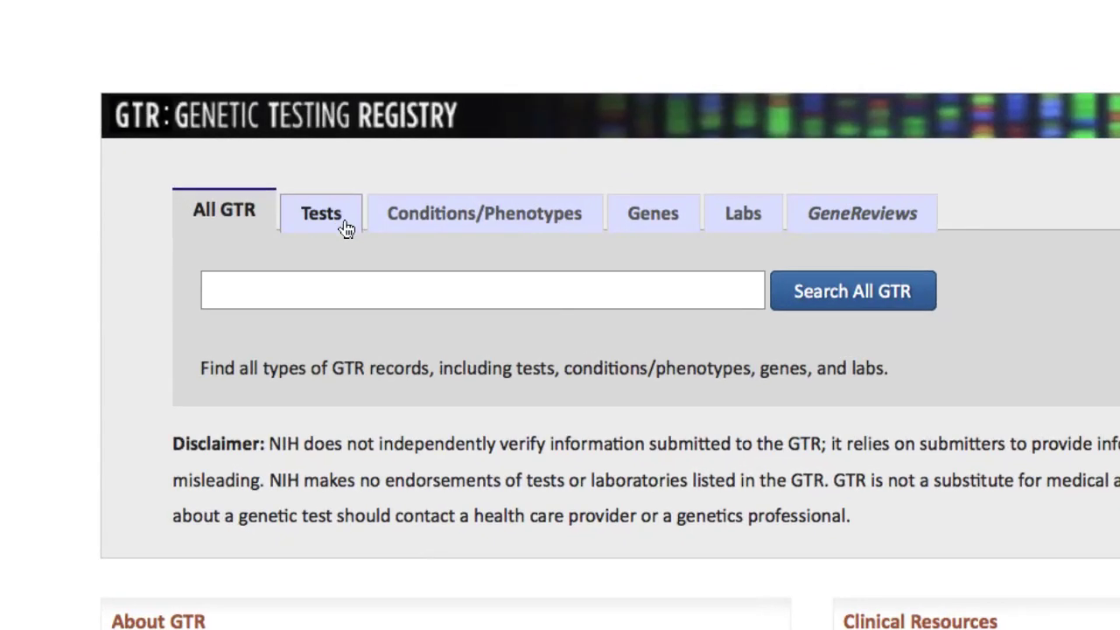
- Search GTR Tests for 'otochip', bringing up 24 tests led by the OtoChip Test
left_click(256, 167)
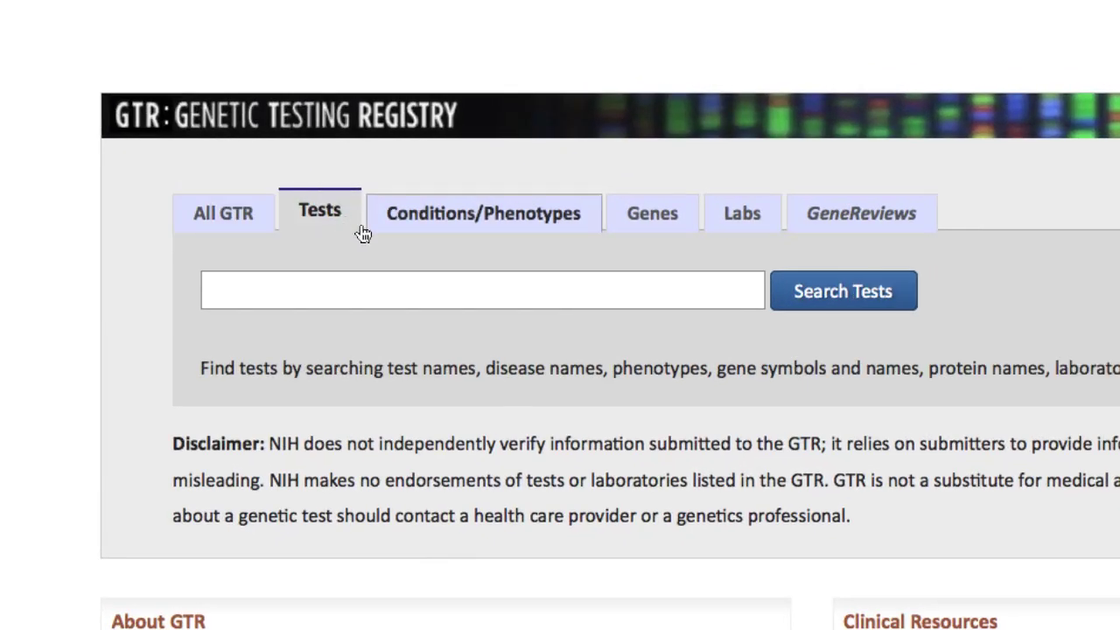
left_click(575, 287)
type("oto")
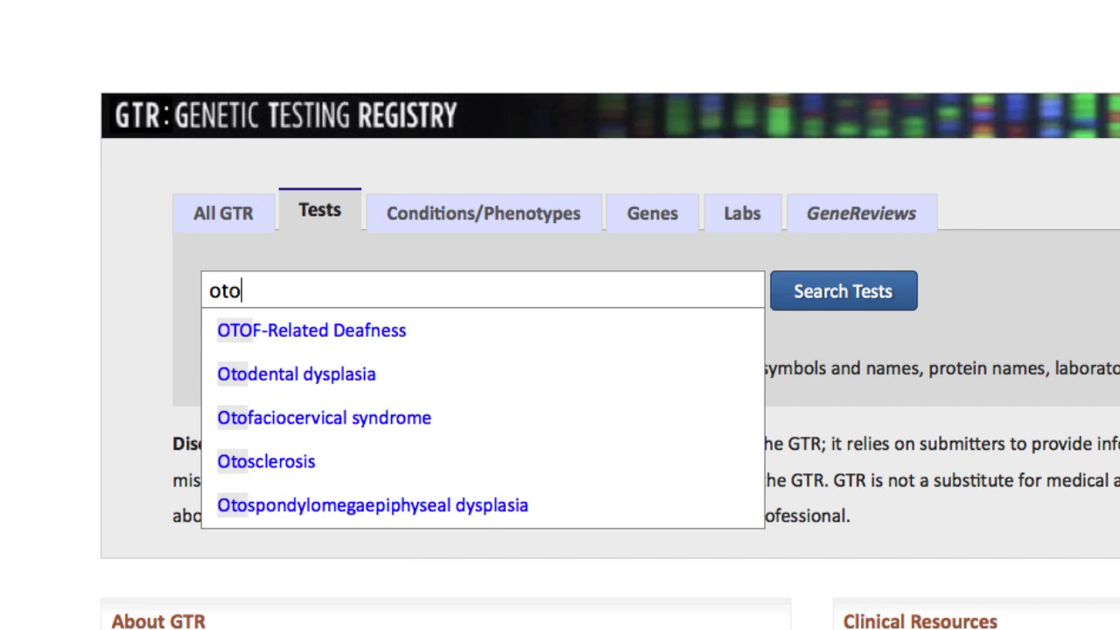
type("chip")
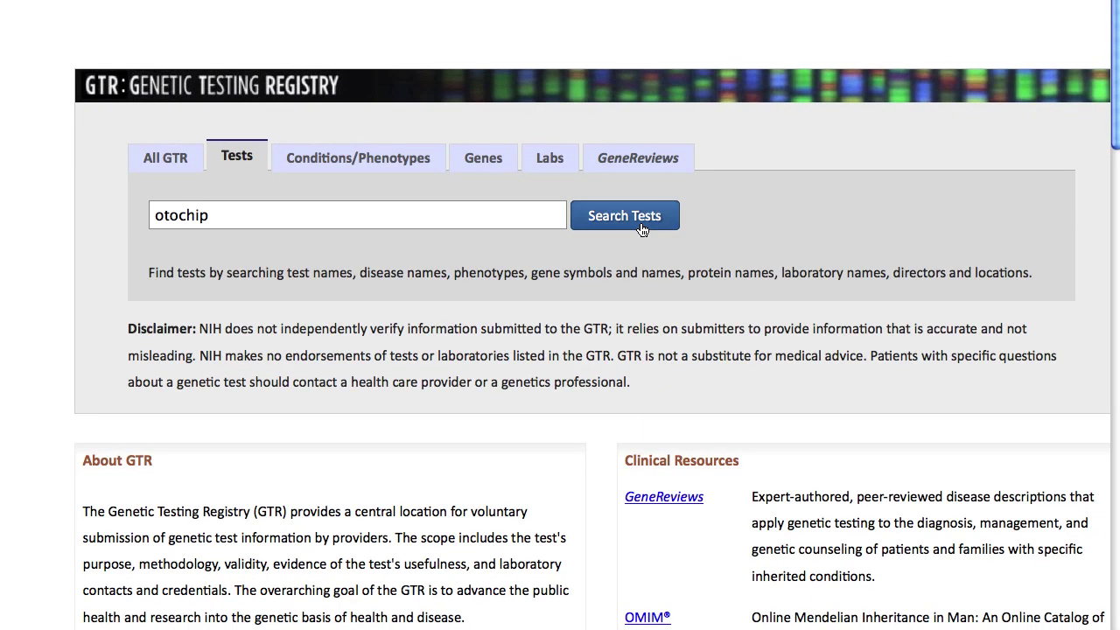
left_click(641, 216)
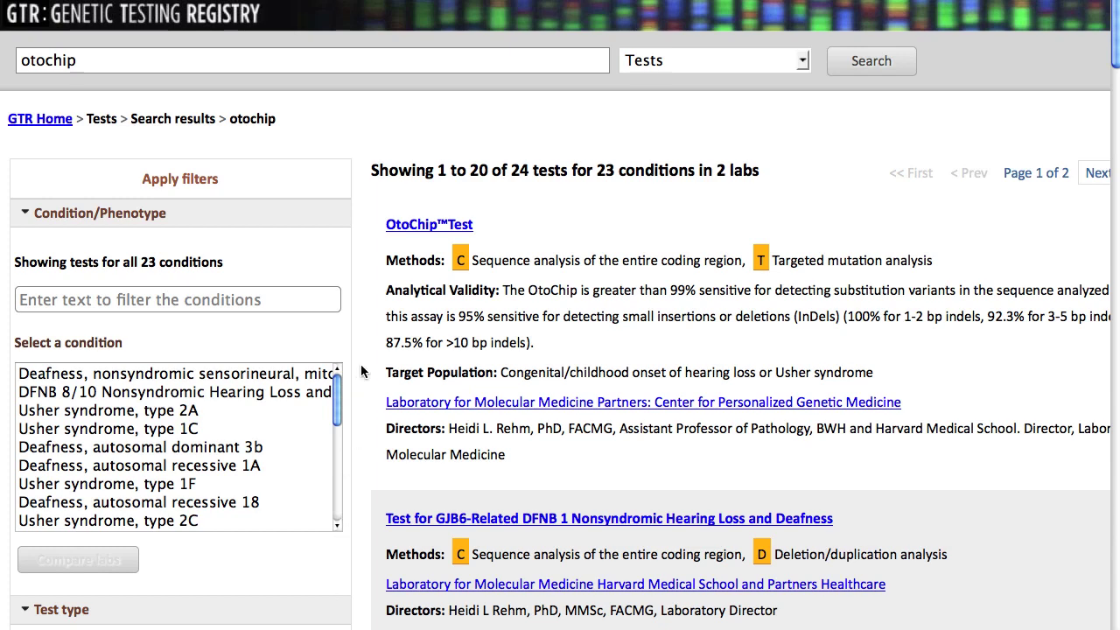
- View the OtoChip™Test detail page, then return to the GTR home page
left_click(413, 230)
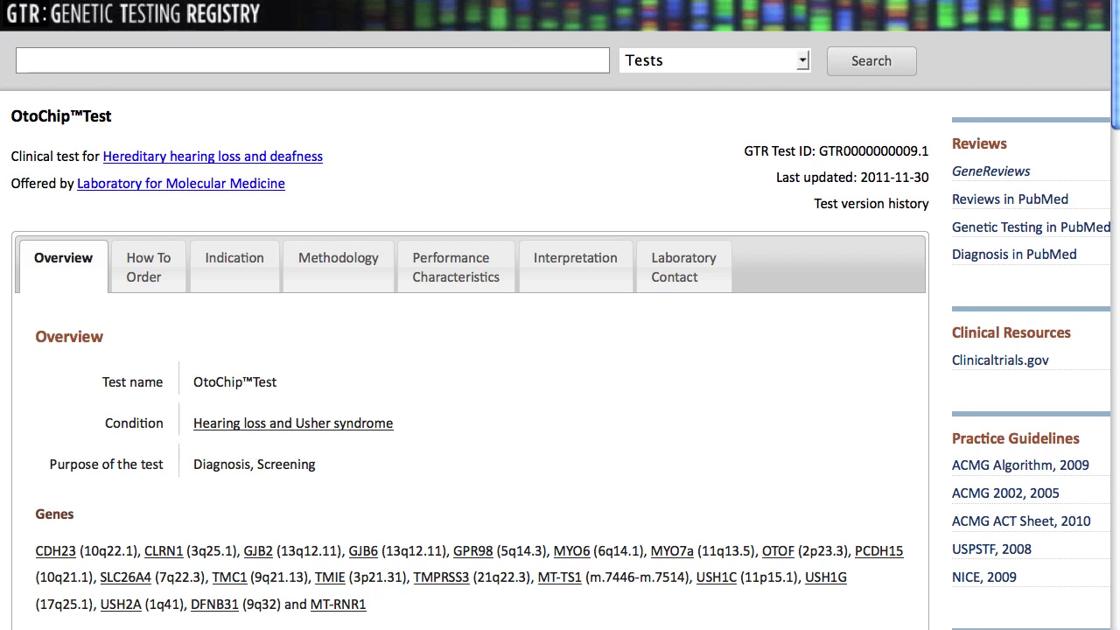
left_click(250, 26)
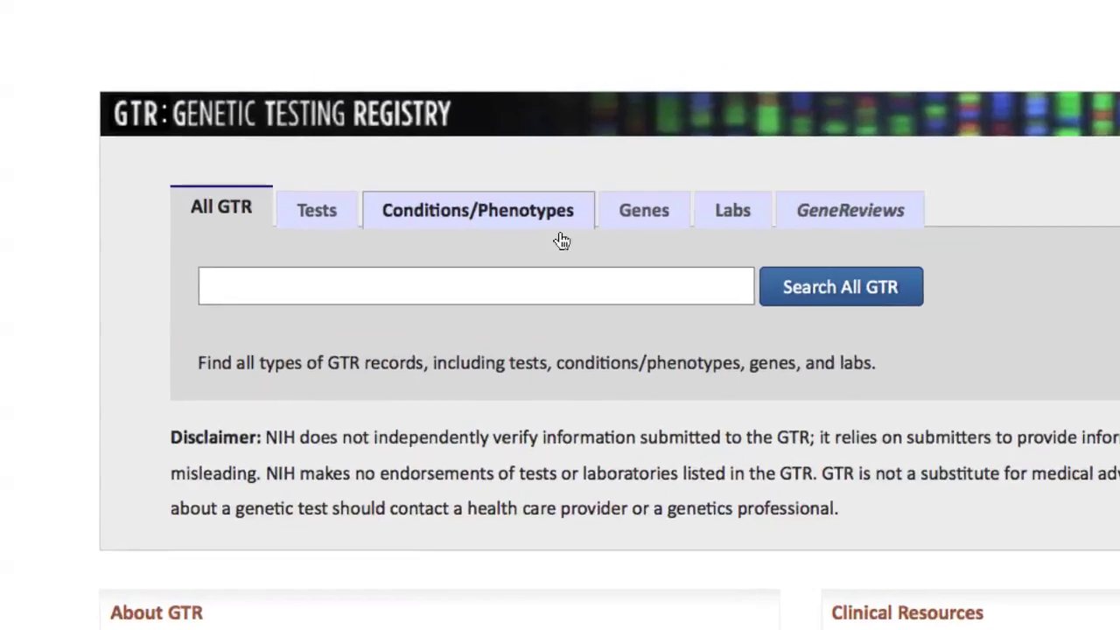
- Search Conditions/Phenotypes for 'men2' and open the Multiple endocrine neoplasia, type 2 page
left_click(420, 167)
left_click(668, 290)
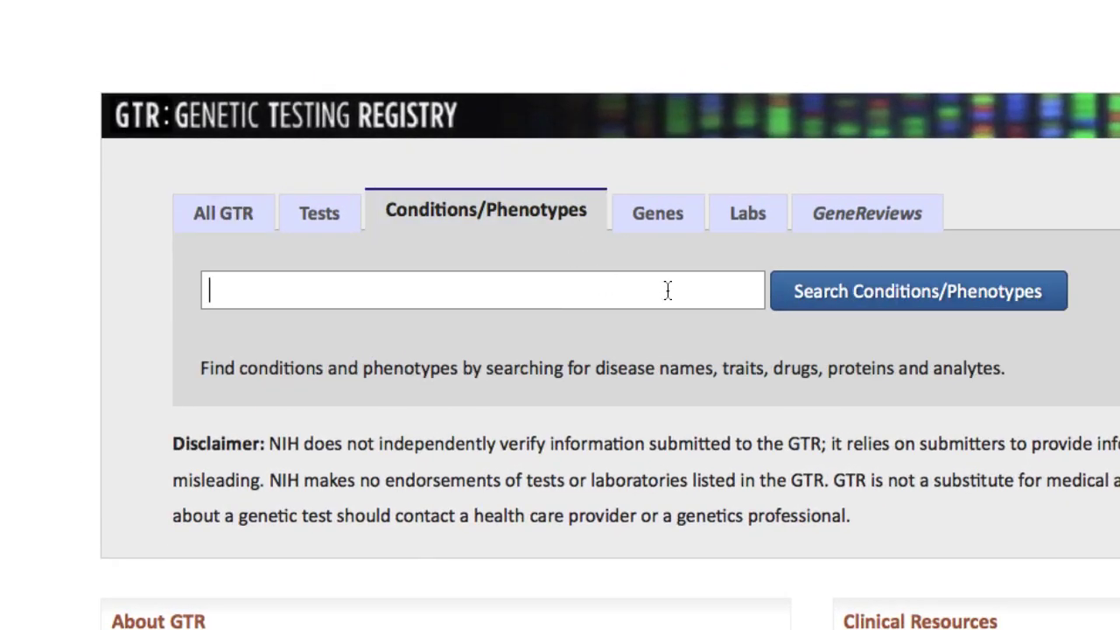
type("men2")
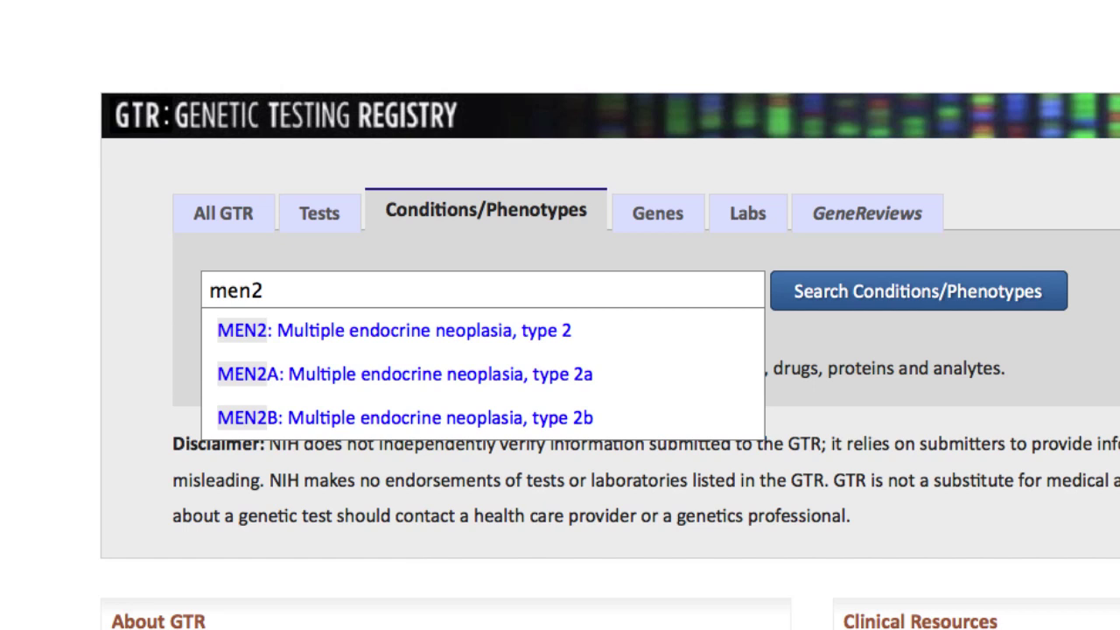
left_click(679, 340)
key("Return")
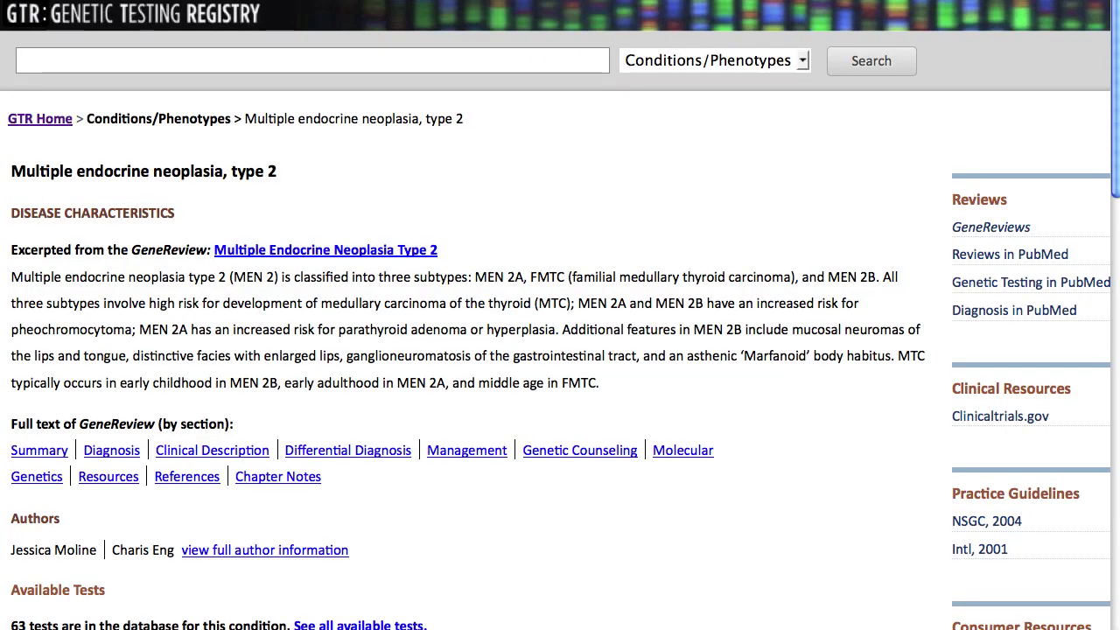
- Scroll down the MEN2 page to the Available Tests breakdown by molecular genetics method
scroll(560, 315, "down", 3)
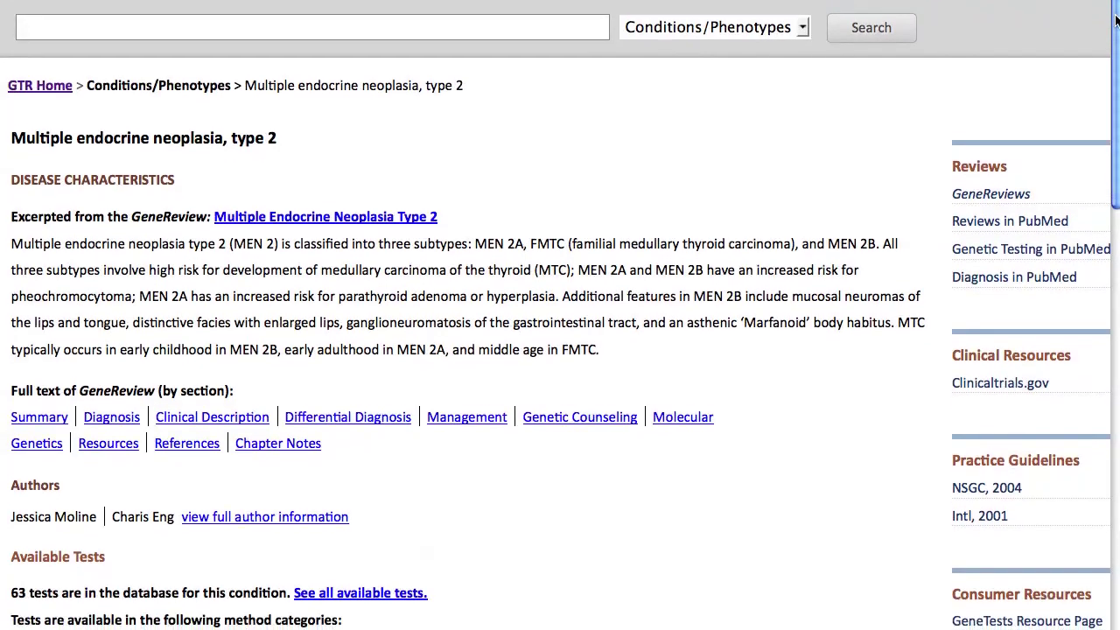
scroll(1109, 130, "down", 10)
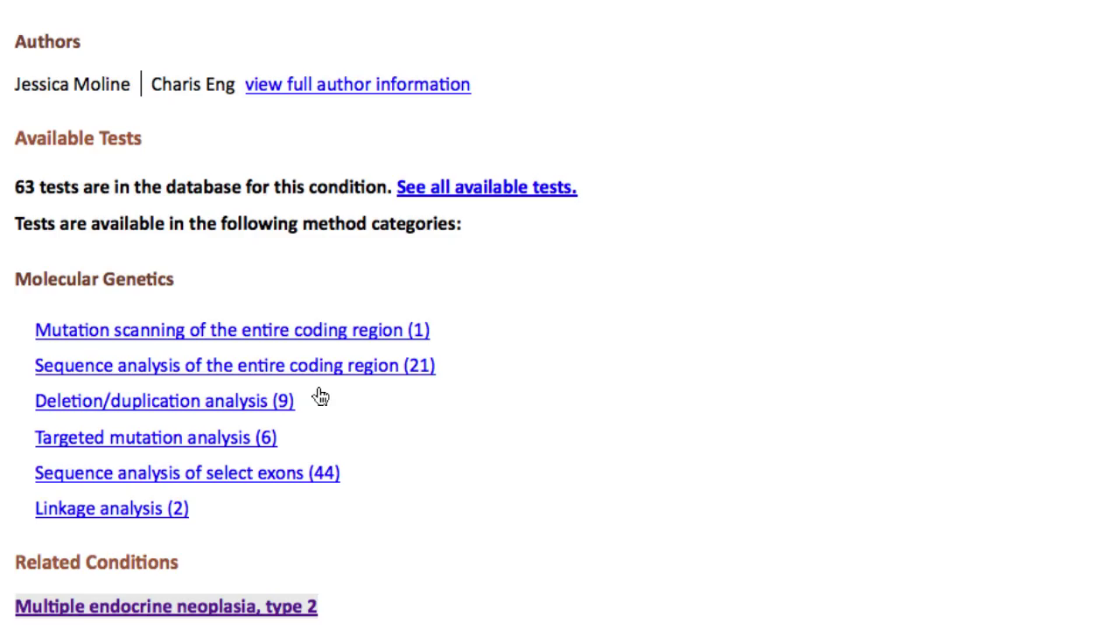
- Filter to the 9 deletion/duplication analysis tests and compare the labs offering them
left_click(255, 405)
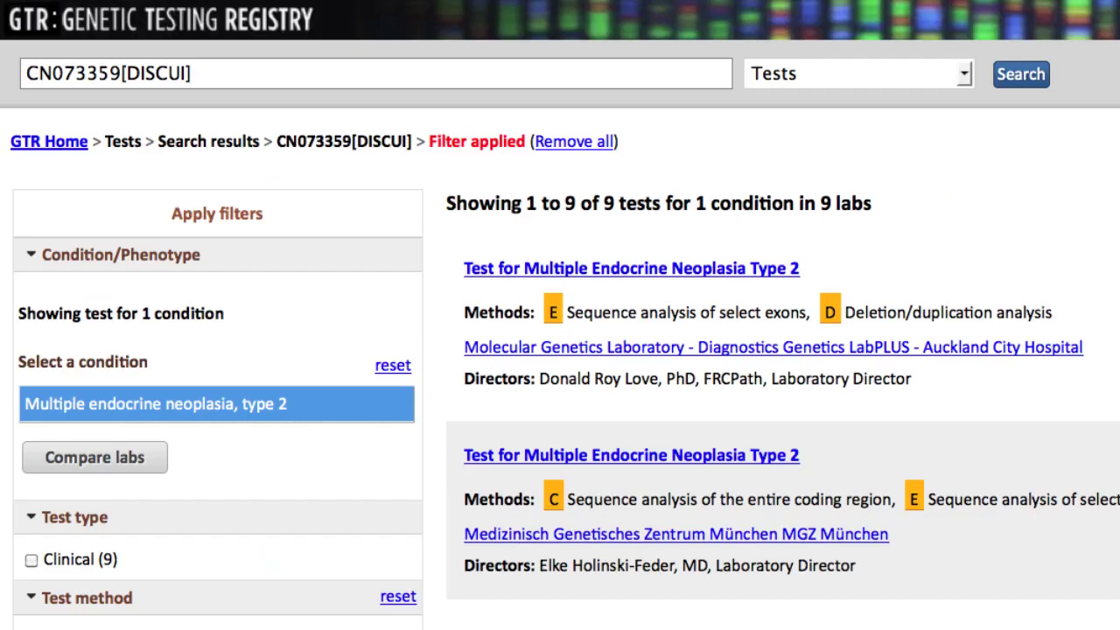
scroll(560, 350, "down", 5)
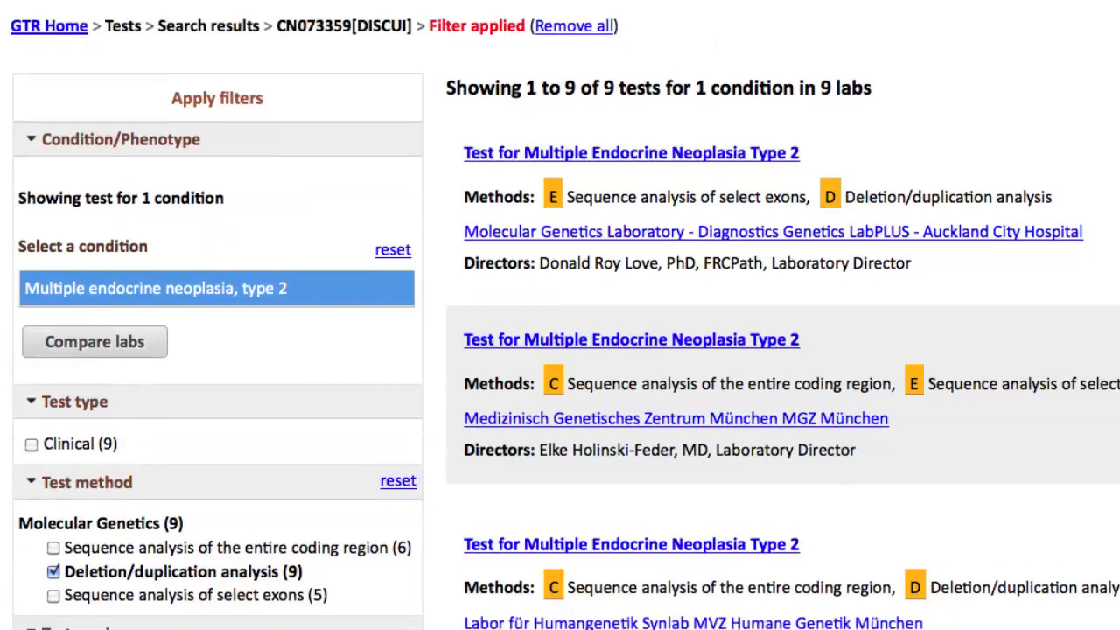
scroll(560, 350, "up", 5)
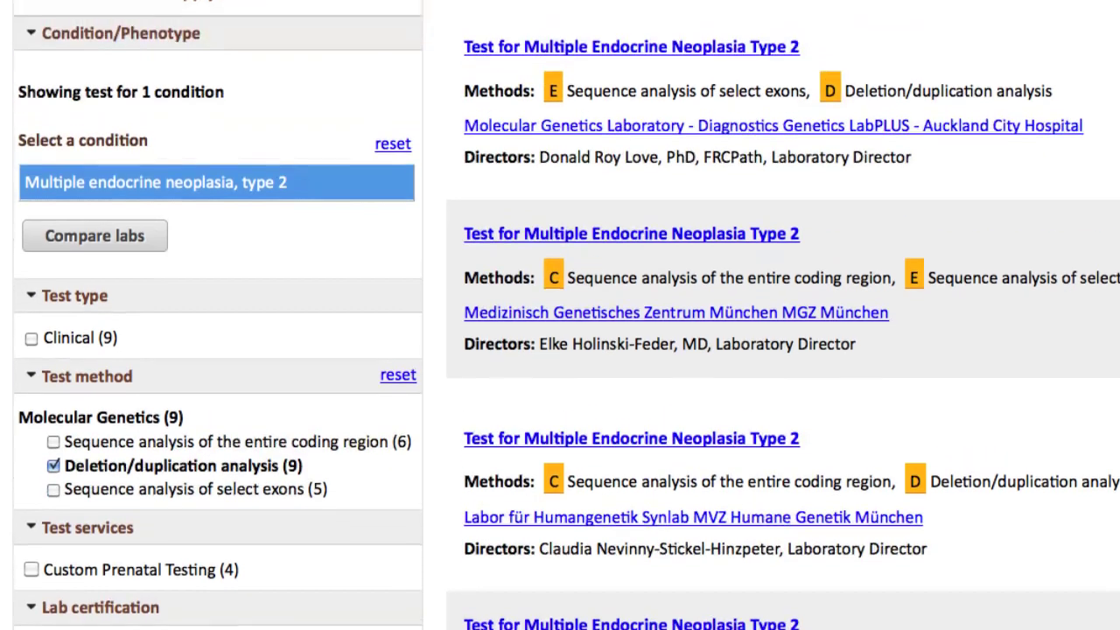
scroll(560, 350, "up", 1)
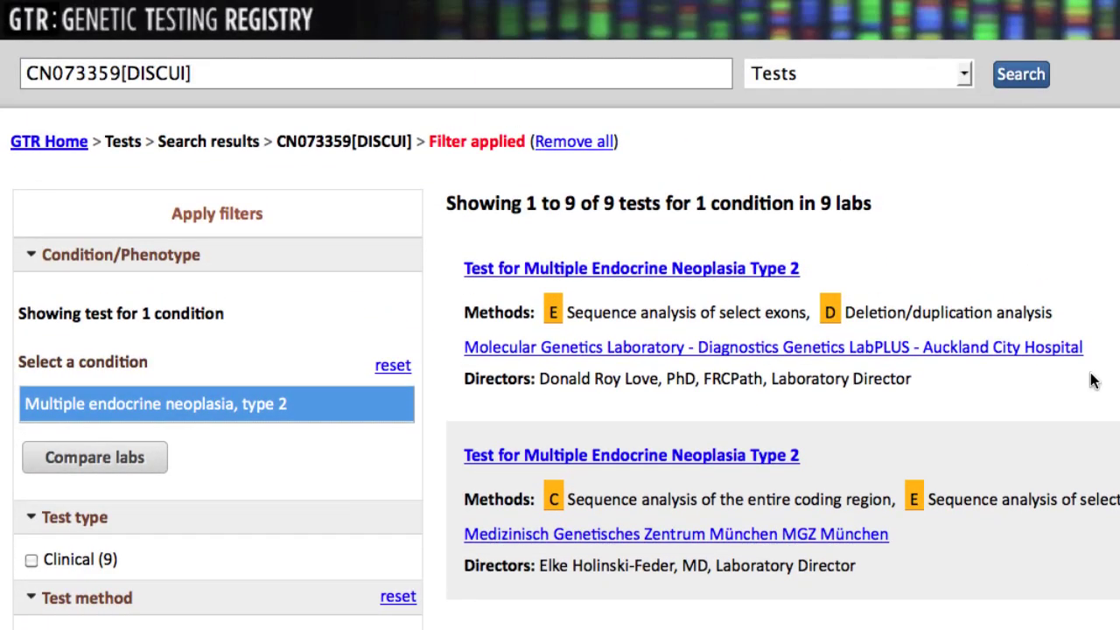
left_click(150, 462)
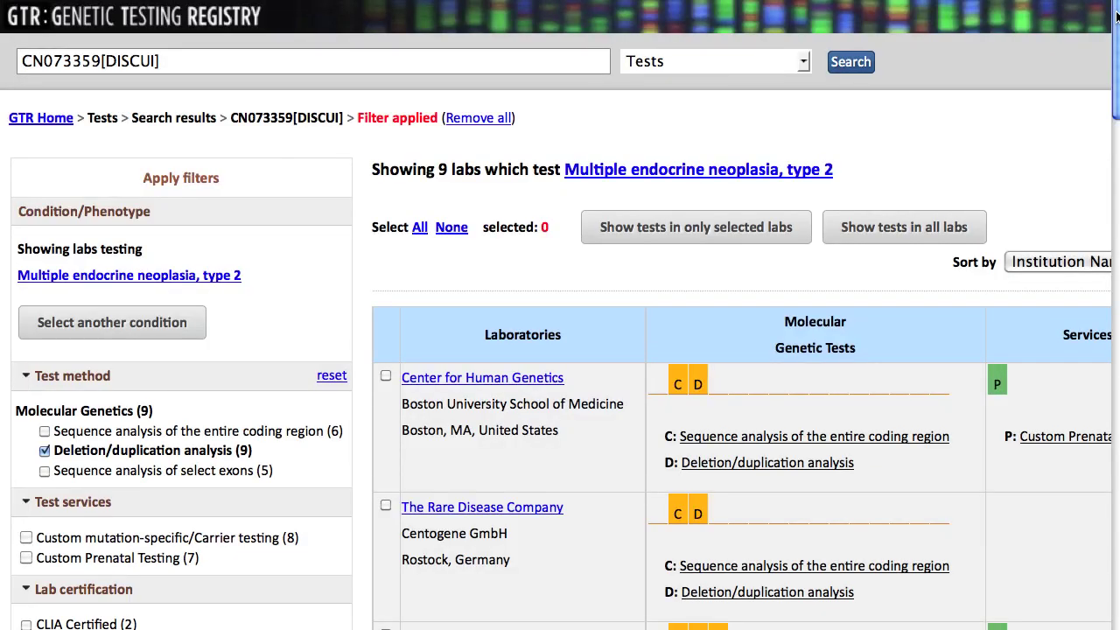
left_click_drag(1116, 18, 1113, 70)
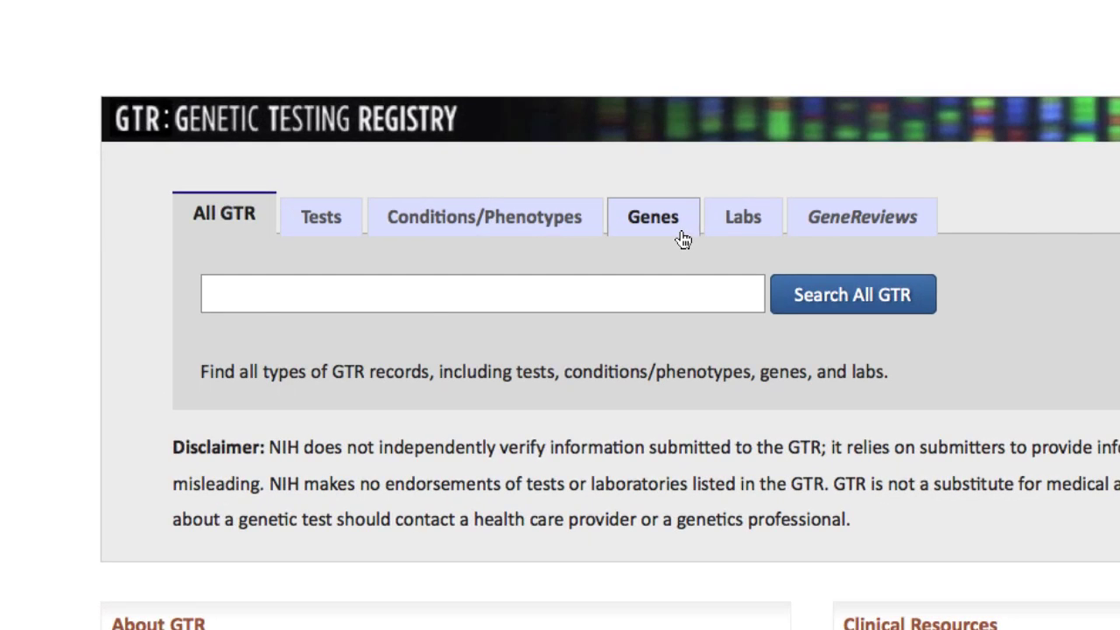
- Search Genes for 'L1cam', listing 16 tests for L1 Syndrome from 16 labs
left_click(499, 165)
type("L1cam")
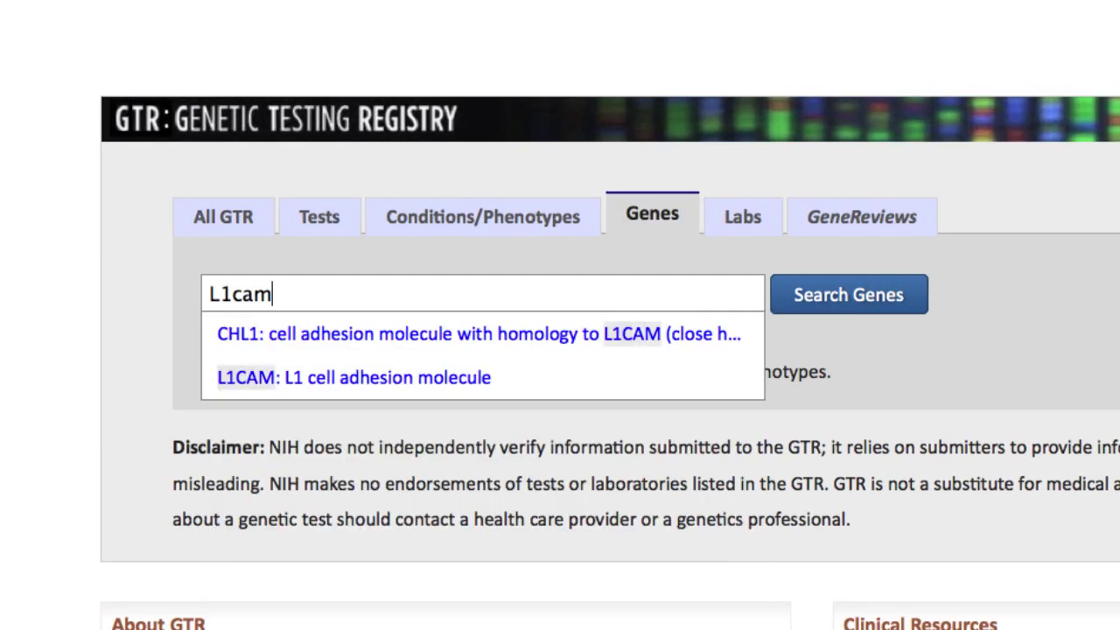
left_click(779, 301)
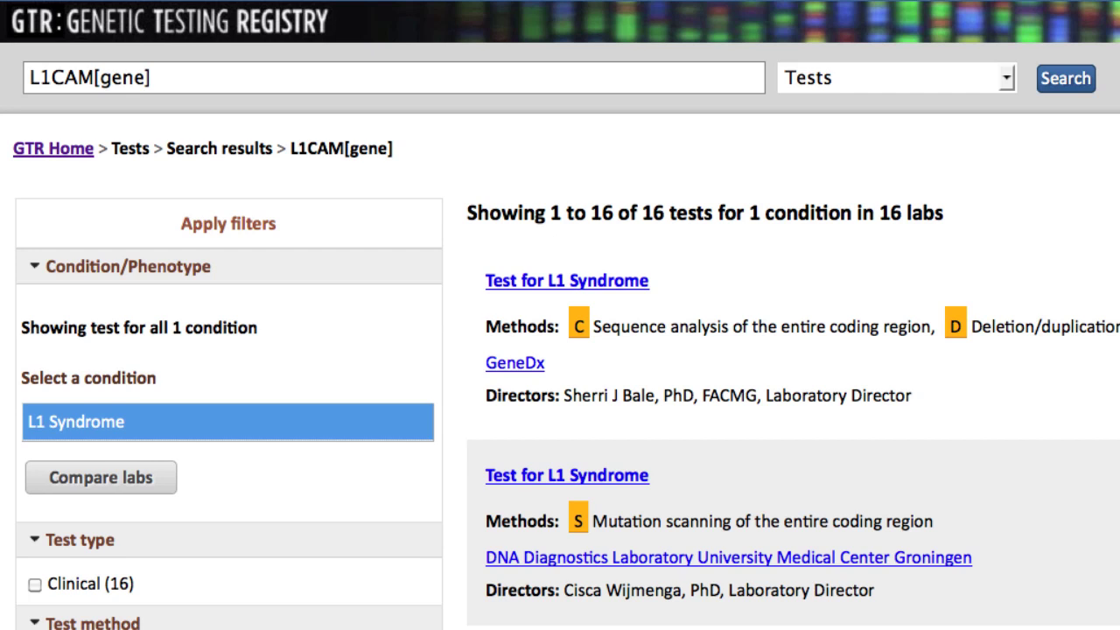
- Switch the search to Labs, query 'harvard', and open the Laboratory for Molecular Medicine page
left_click(1009, 83)
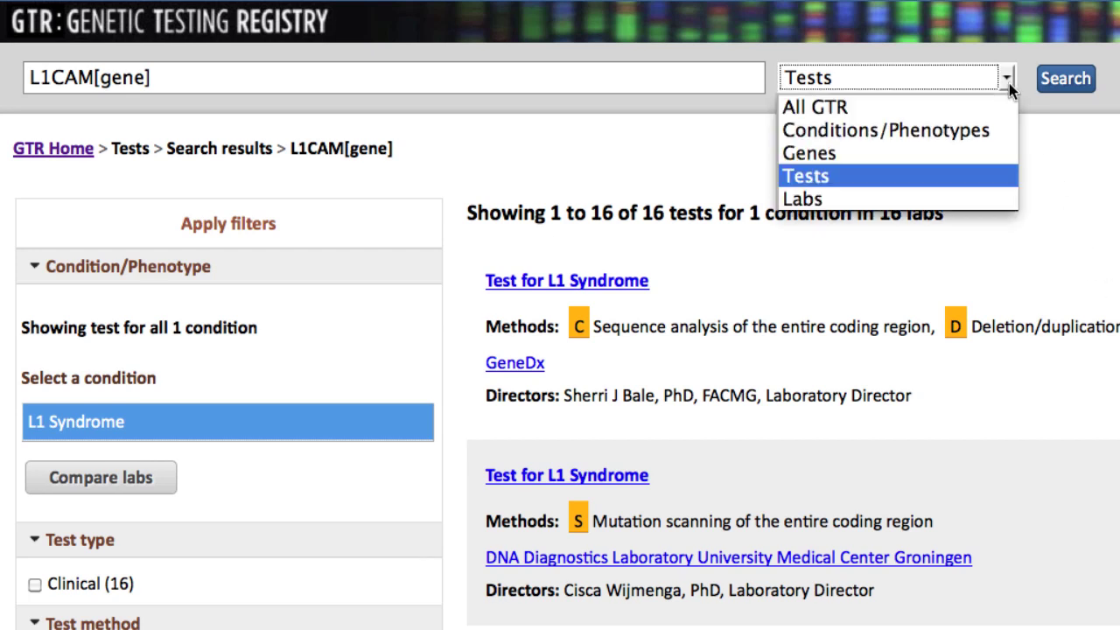
left_click(1000, 187)
triple_click(691, 72)
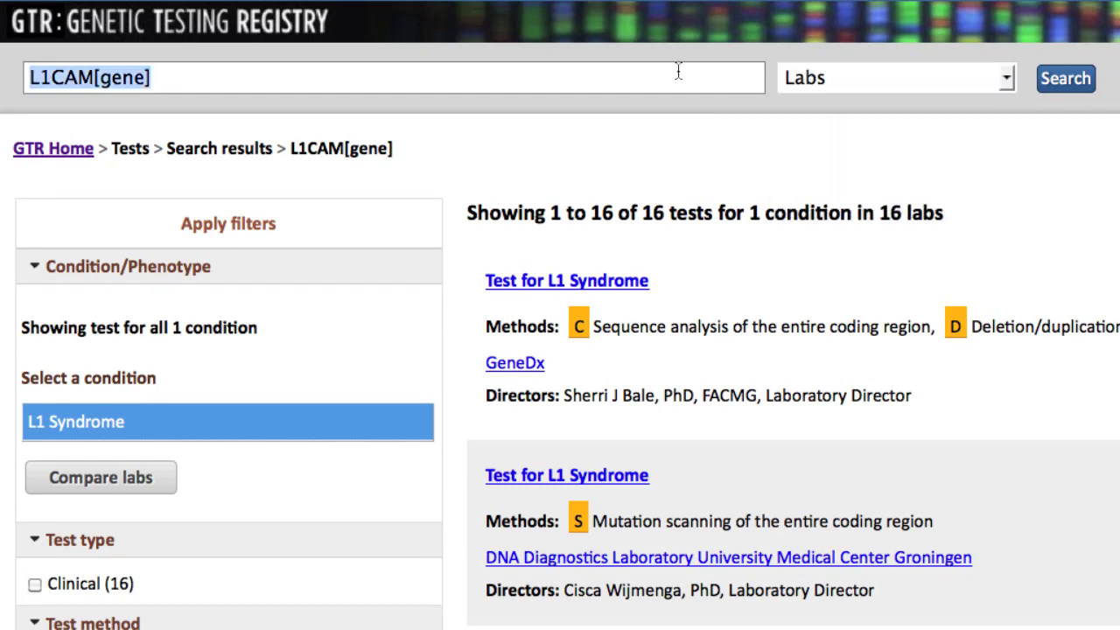
type("harvard")
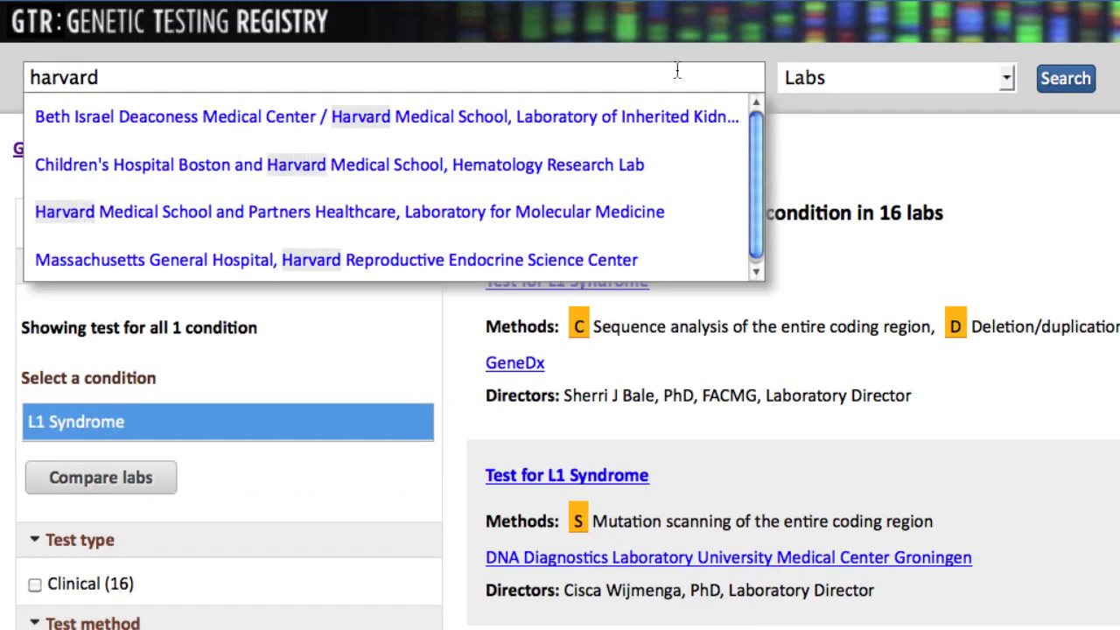
left_click(726, 229)
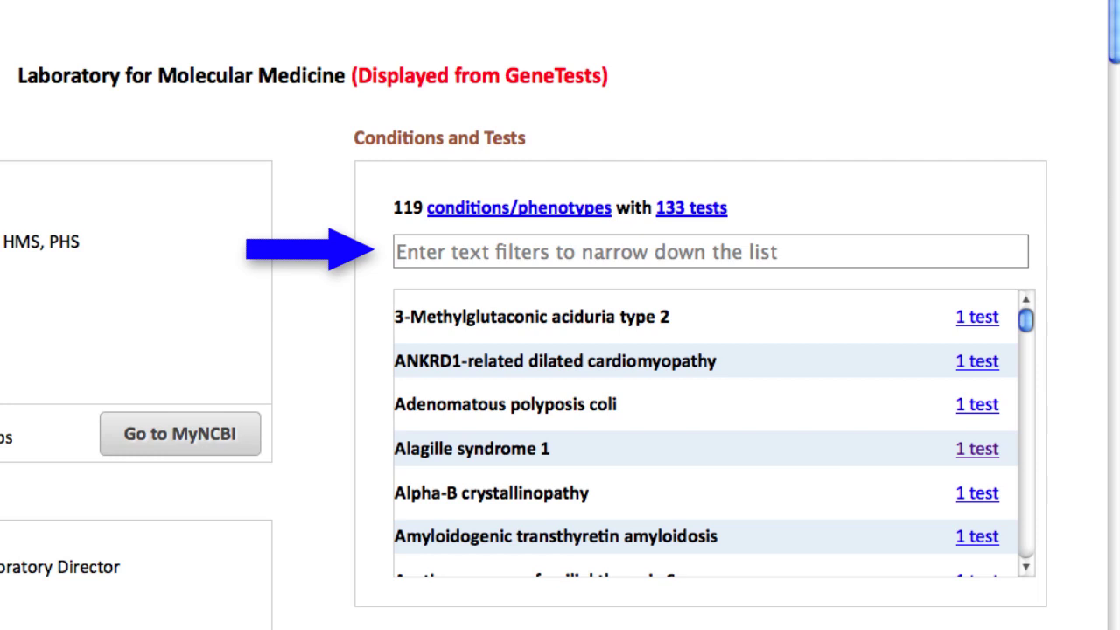
- Filter the lab's conditions by 'alagille' and open its single Alagille syndrome 1 test
left_click(989, 253)
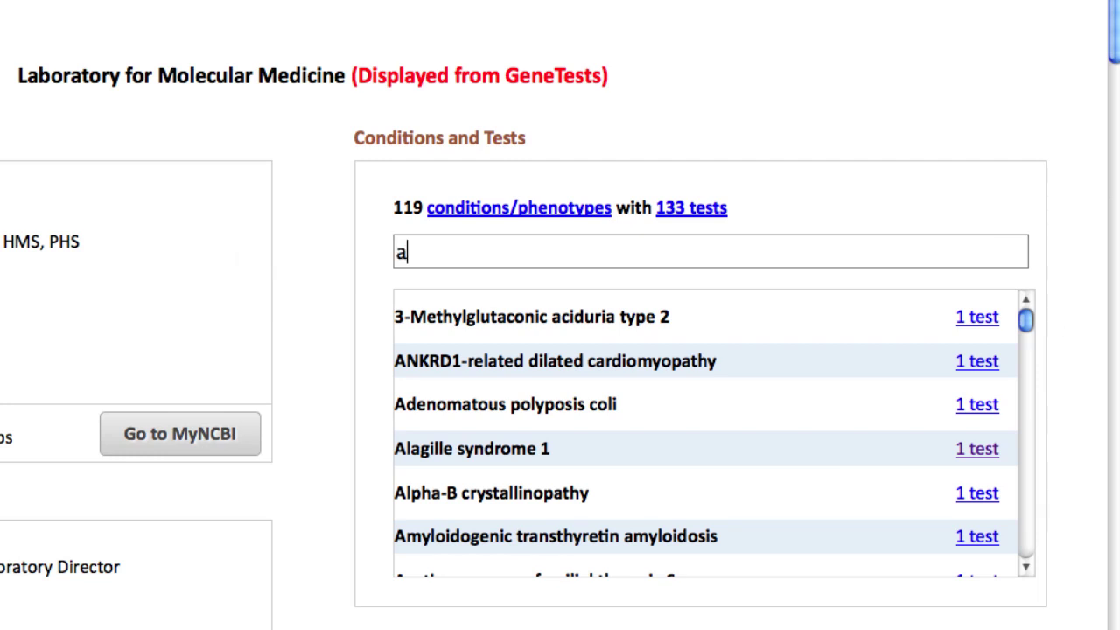
type("alagille")
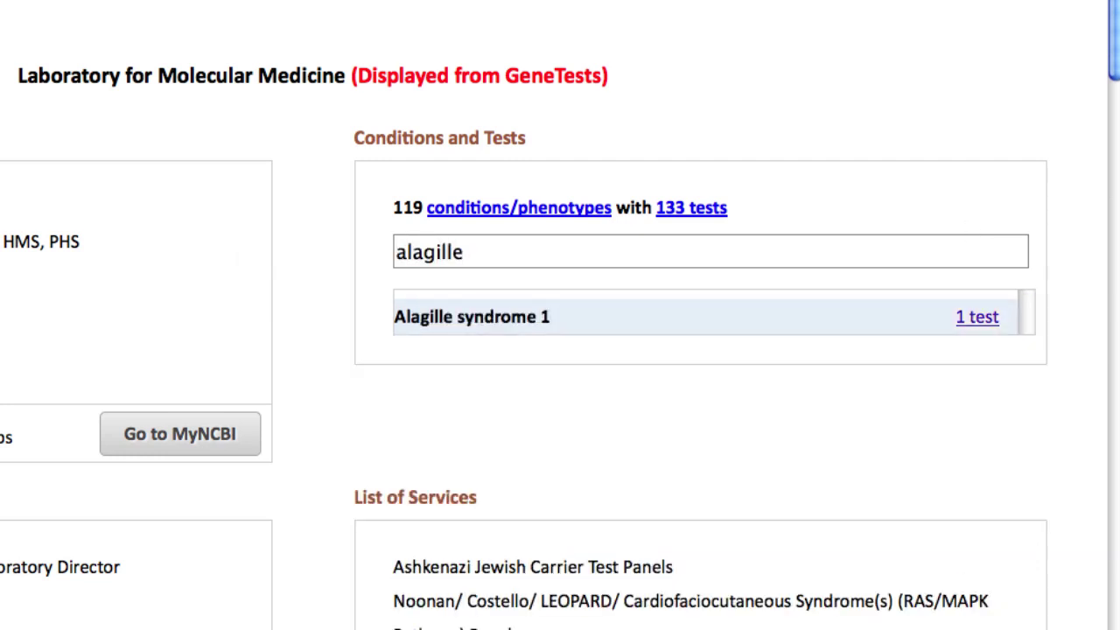
left_click(973, 322)
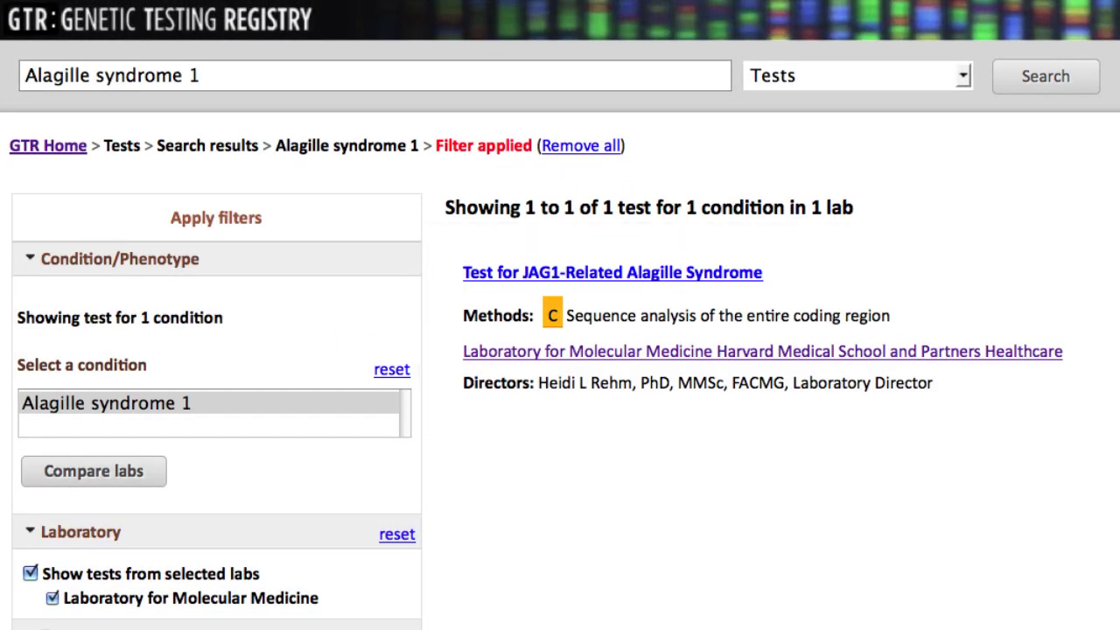
- Switch the search scope to All GTR and search for 'cystic fibrosis'
left_click(962, 78)
left_click(948, 103)
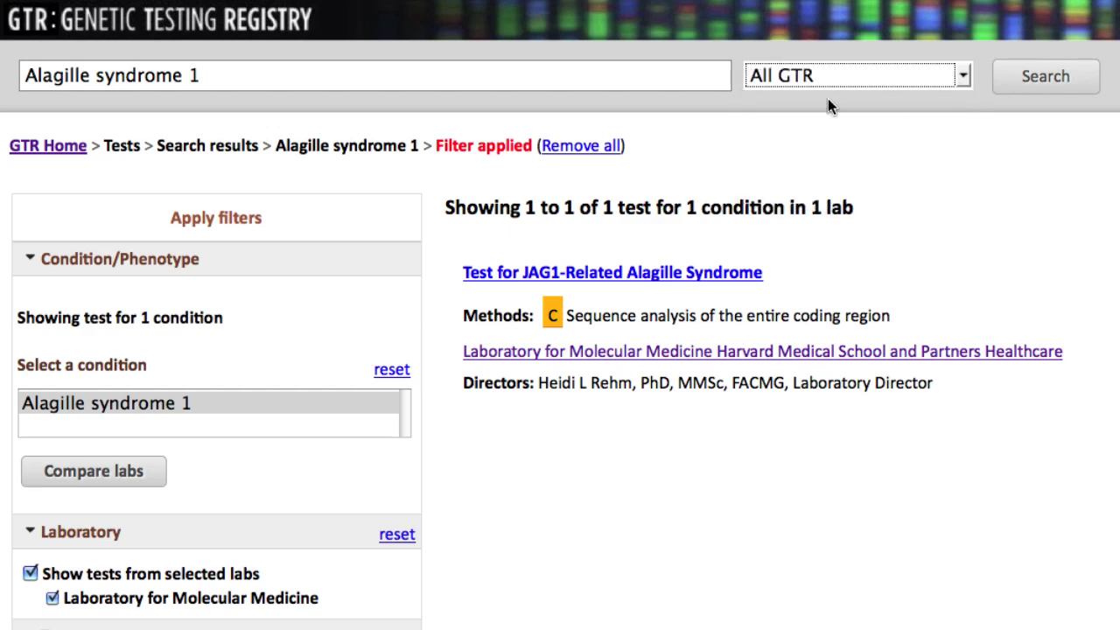
triple_click(714, 81)
type("s")
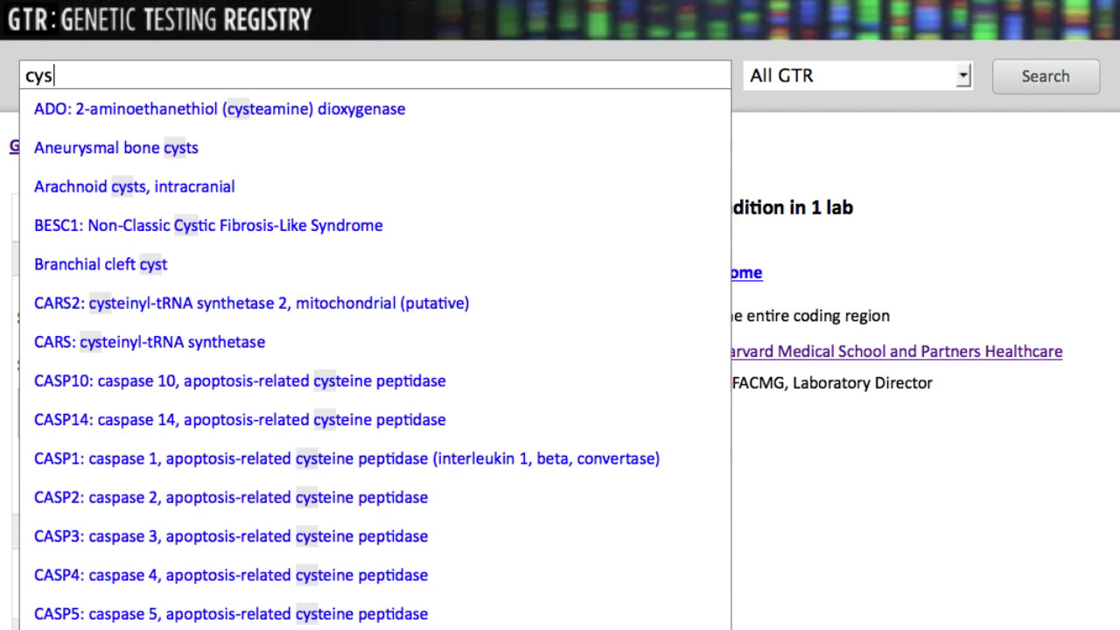
type("tic fibrosis")
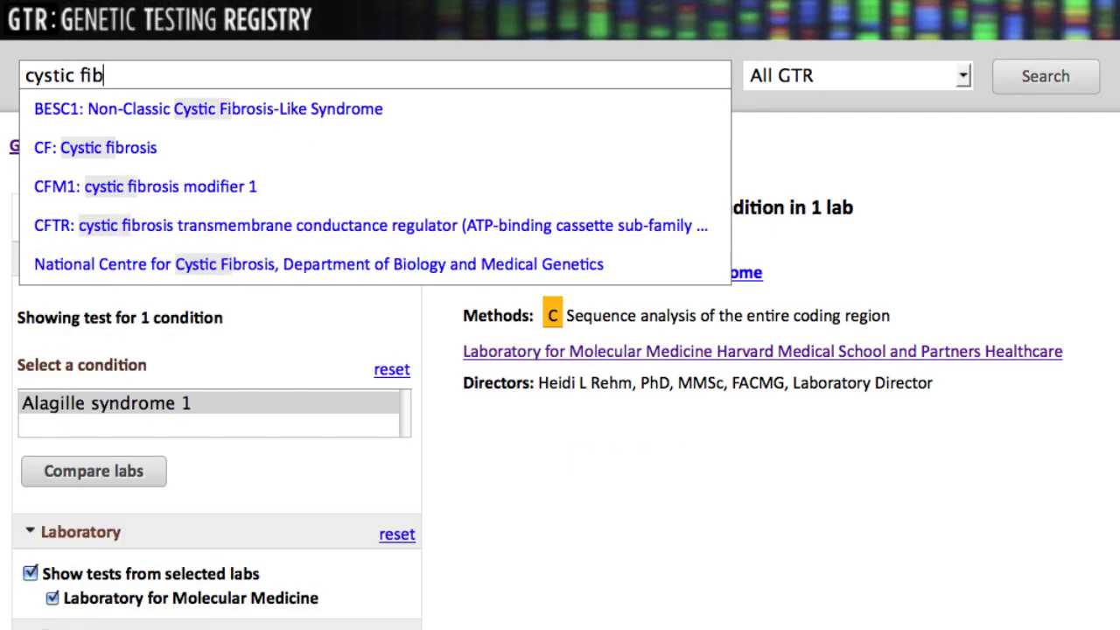
left_click(1085, 91)
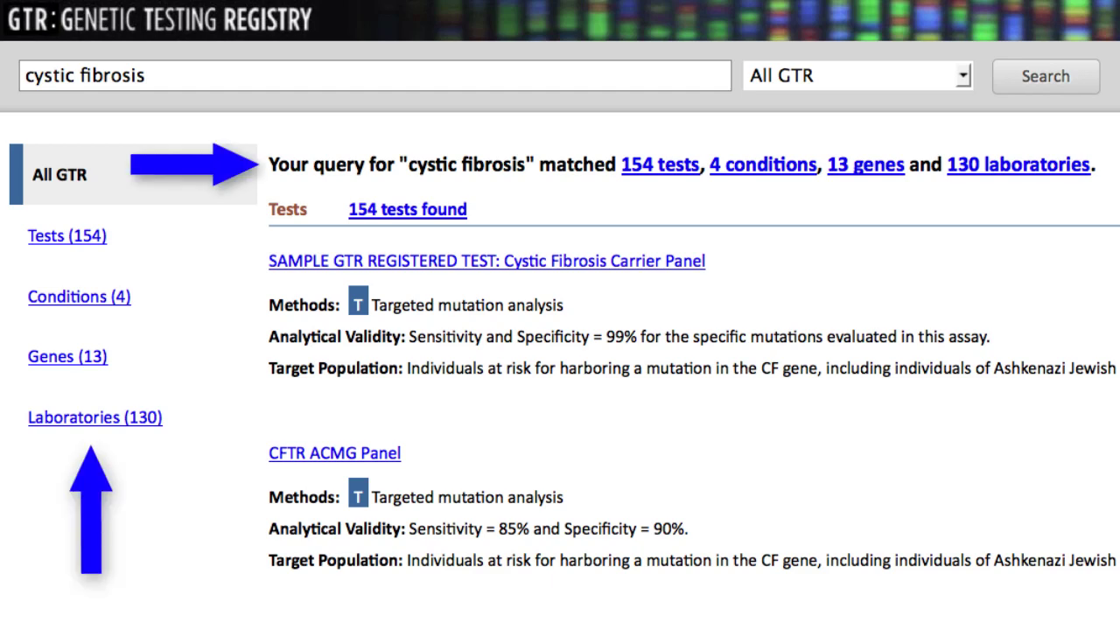
- Scroll through the All GTR cystic fibrosis results: 154 tests, 4 conditions, 13 genes, 130 labs
scroll(560, 315, "down", 5)
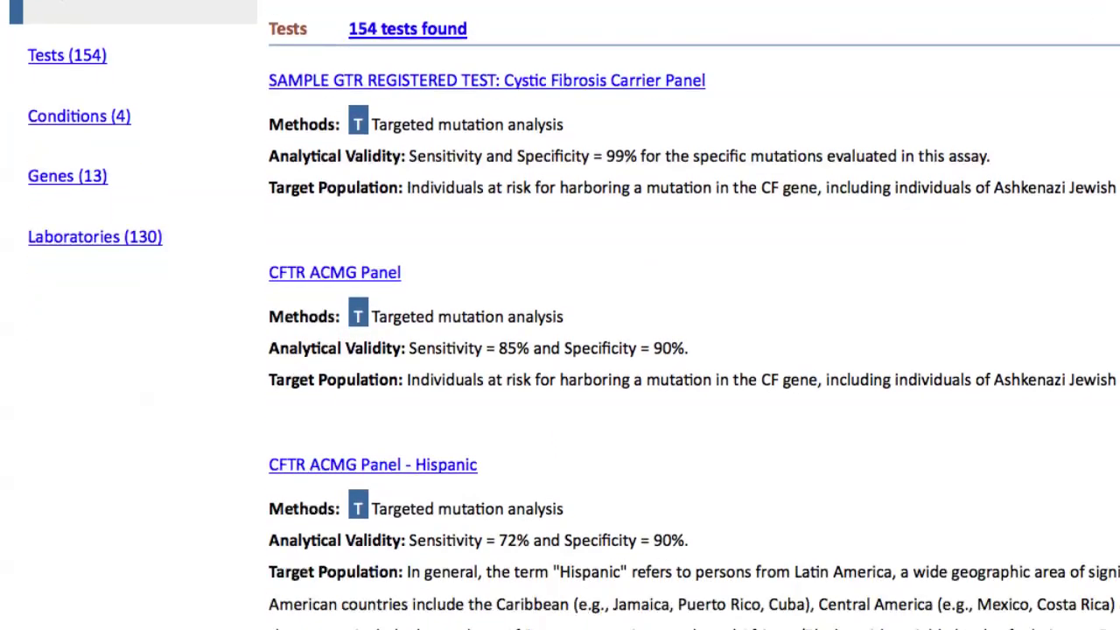
scroll(560, 315, "down", 4)
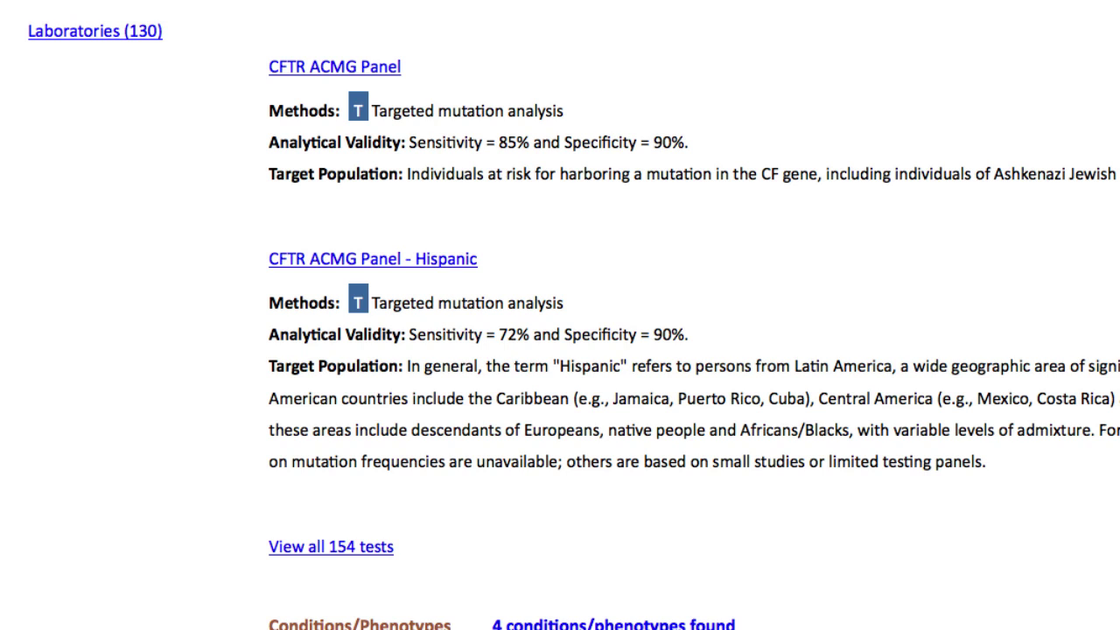